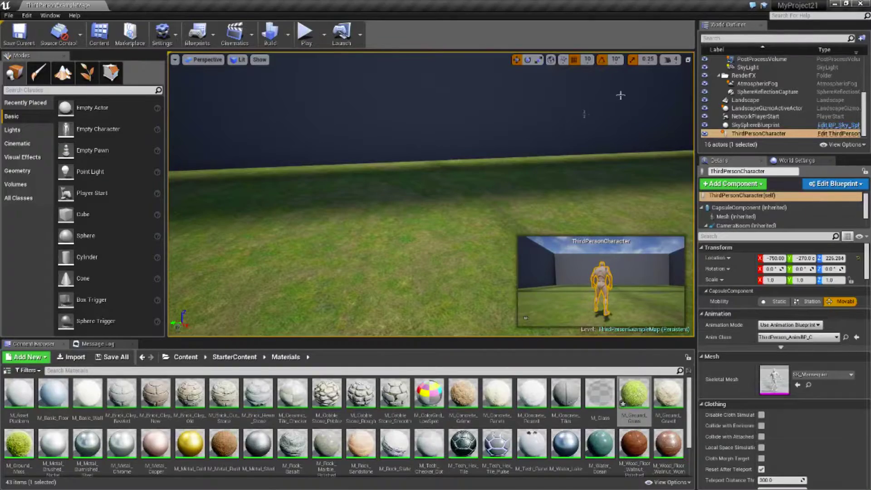
# Step: Select the landscape in the level and open the M_Ground_Grass material for editing
pyautogui.moveTo(432, 195); pyautogui.dragTo(492, 139, button='right')
pyautogui.press('w')
pyautogui.press('s')
pyautogui.moveTo(484, 177); pyautogui.dragTo(479, 152, button='right')
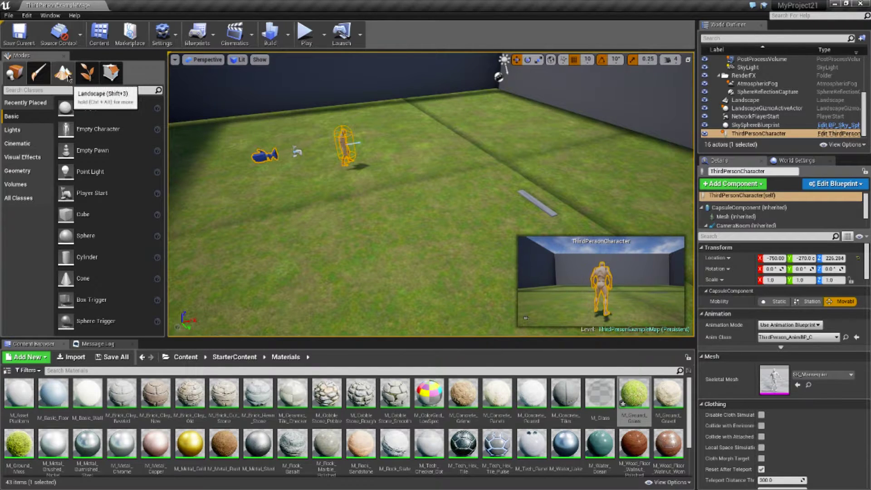
pyautogui.moveTo(336, 145); pyautogui.dragTo(390, 216, button='right')
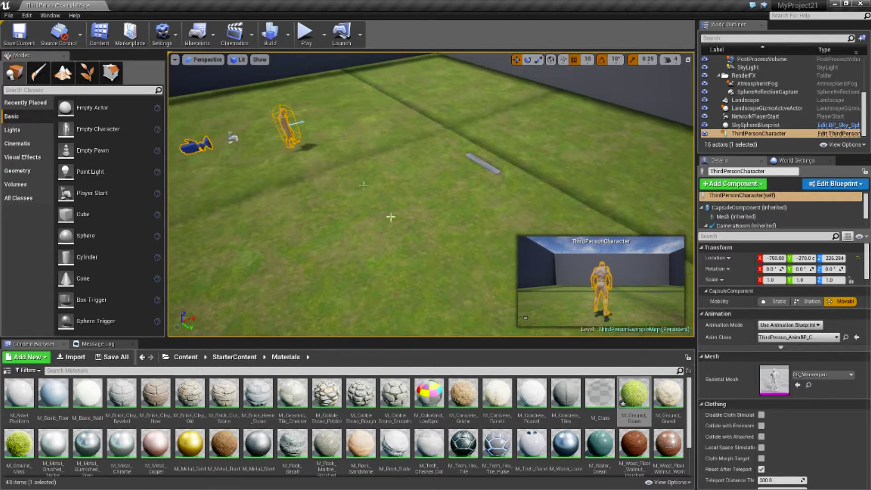
pyautogui.moveTo(456, 252); pyautogui.dragTo(469, 252, button='right')
pyautogui.click(457, 252)
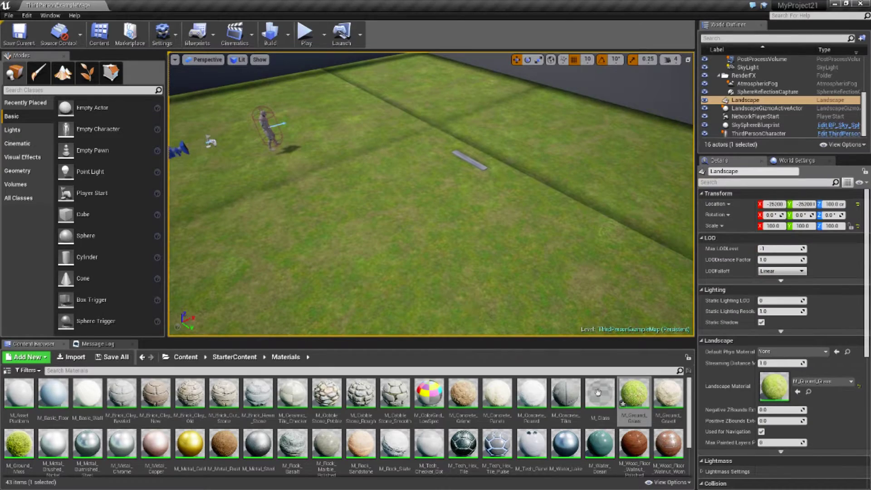
pyautogui.doubleClick(635, 396)
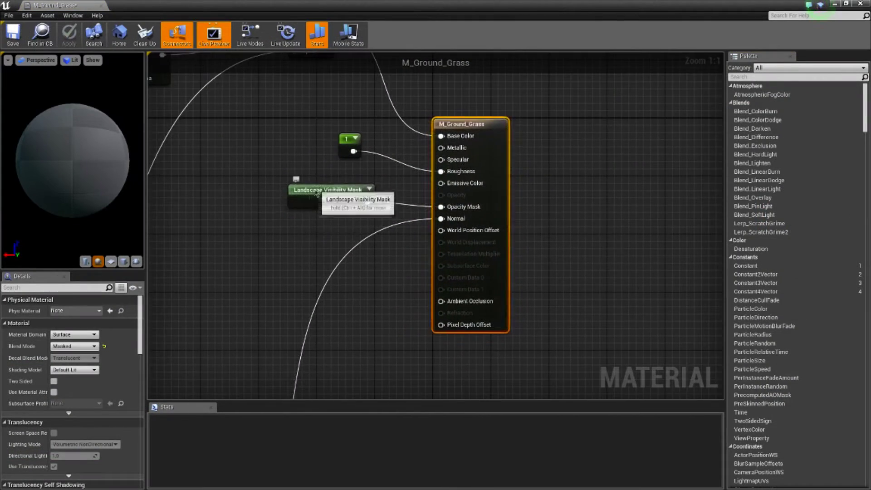
# Step: Delete the existing Landscape Visibility Mask node from the material graph
pyautogui.moveTo(317, 194); pyautogui.dragTo(310, 202)
pyautogui.moveTo(270, 208); pyautogui.dragTo(323, 187, button='right')
pyautogui.moveTo(361, 184); pyautogui.dragTo(359, 170)
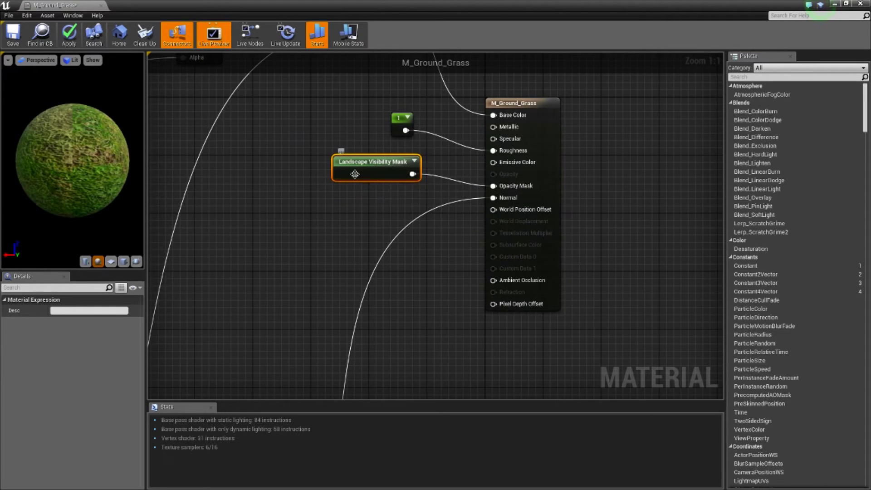
pyautogui.press('Delete')
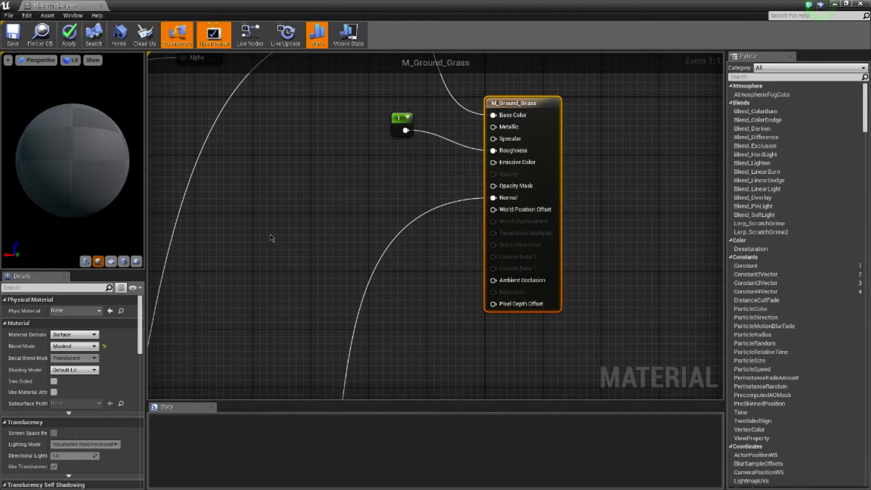
# Step: Switch the material's Blend Mode to Opaque and return it to Masked
pyautogui.click(75, 346)
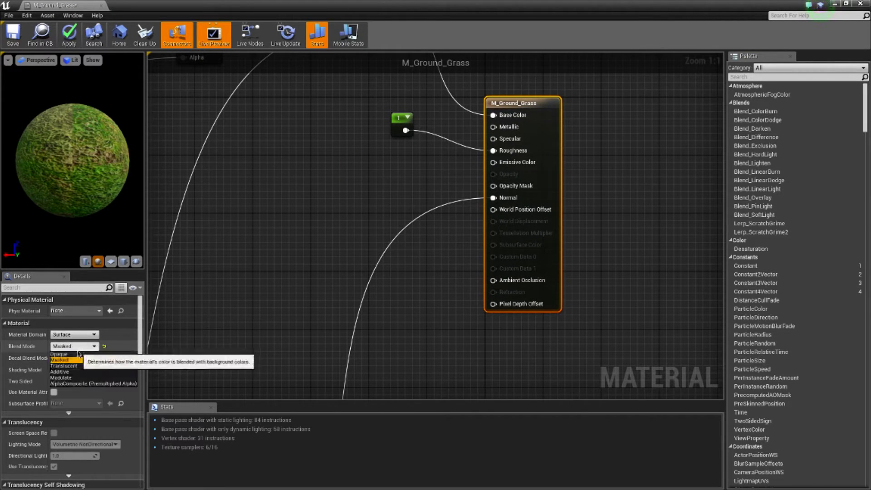
pyautogui.click(76, 353)
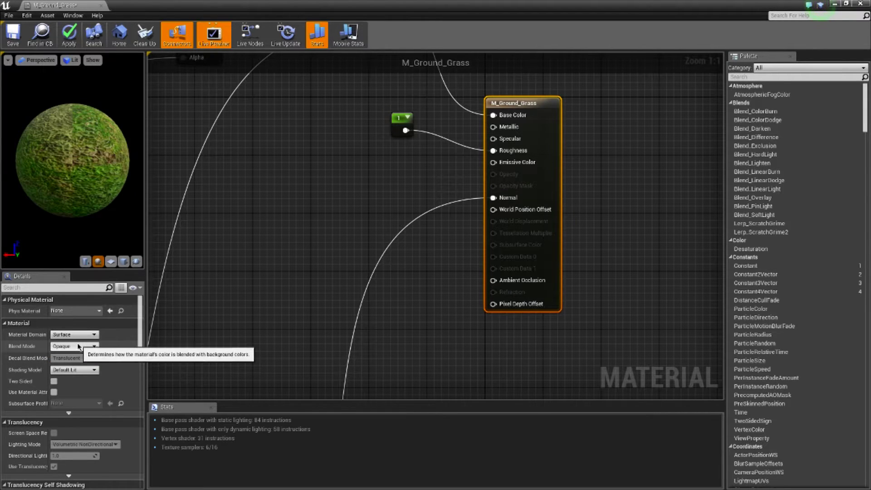
pyautogui.click(81, 347)
pyautogui.click(60, 359)
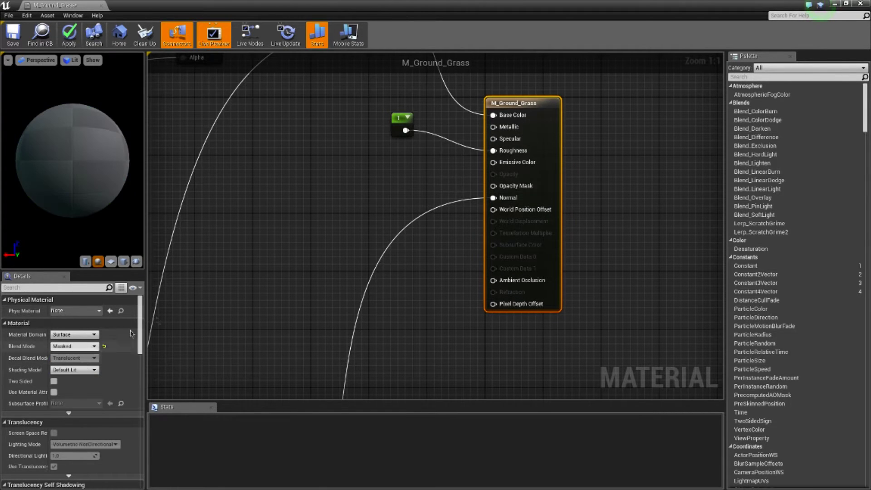
# Step: Connect a new LandscapeVisibilityMask node to the material's Opacity Mask input, apply the change and close the material
pyautogui.moveTo(493, 186); pyautogui.dragTo(389, 191)
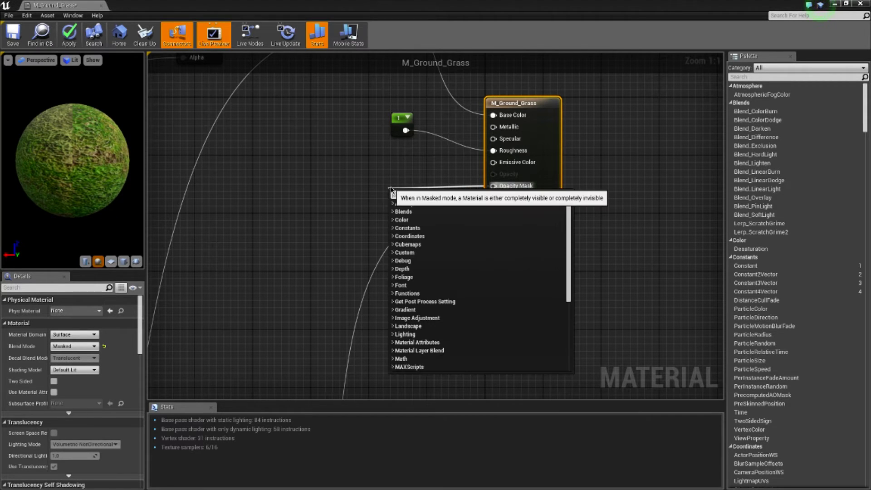
pyautogui.write('la')
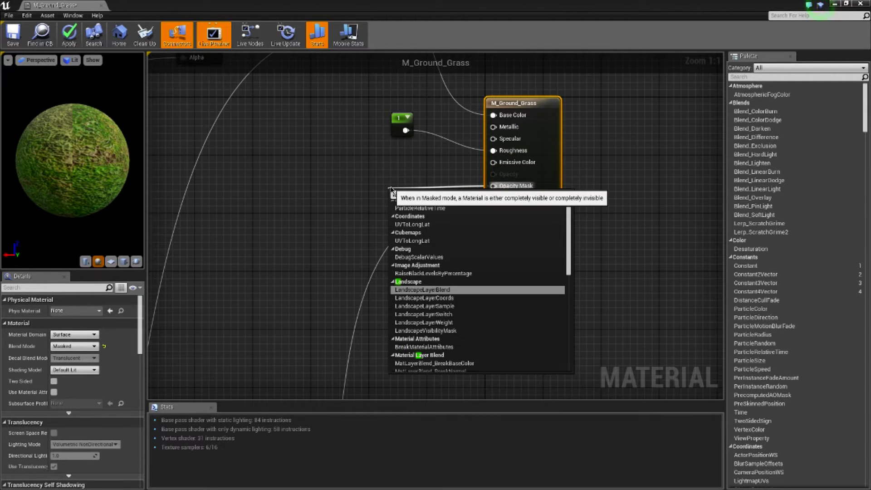
pyautogui.press('Down')
pyautogui.press('Down')
pyautogui.press('Down')
pyautogui.press('Down')
pyautogui.press('Down')
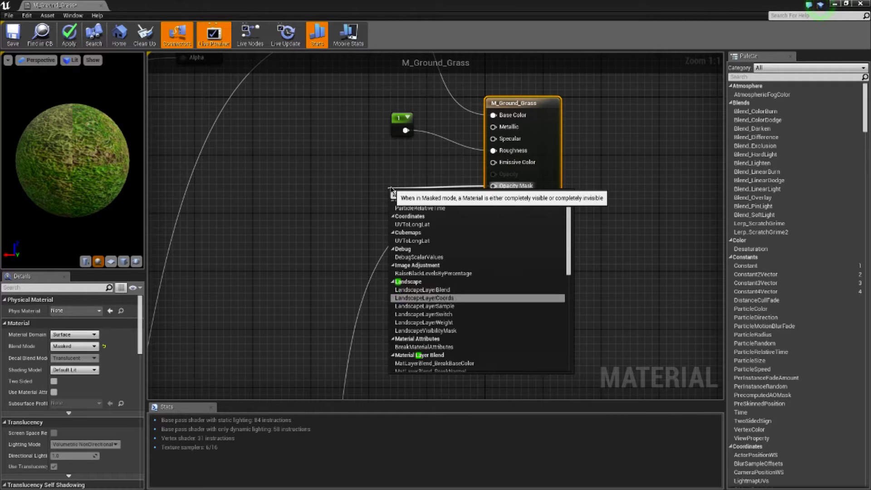
pyautogui.press('Return')
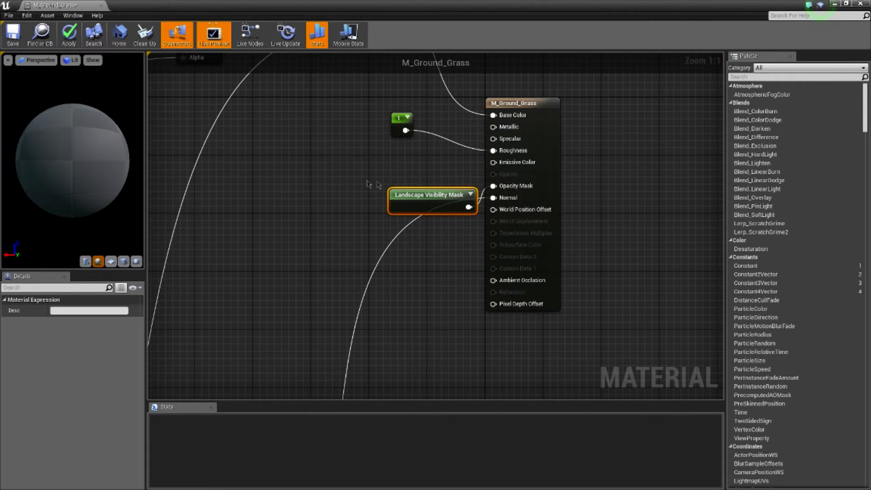
pyautogui.moveTo(400, 196); pyautogui.dragTo(367, 168)
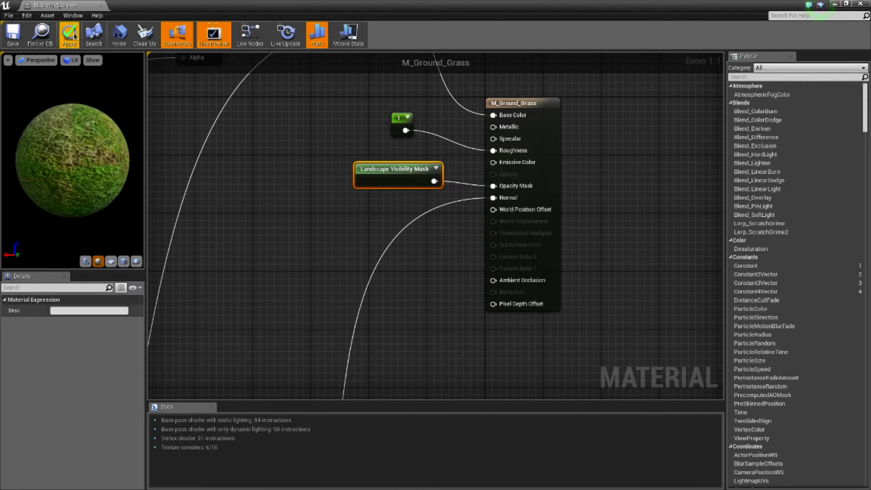
pyautogui.click(69, 35)
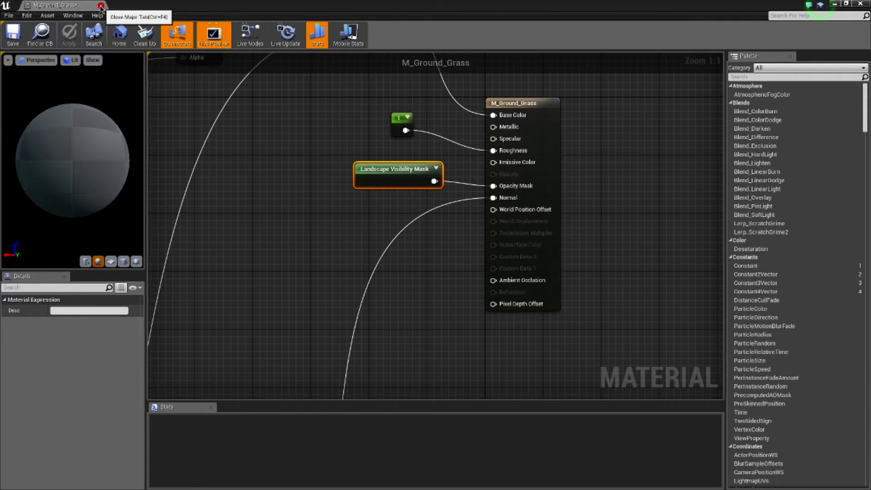
pyautogui.click(101, 6)
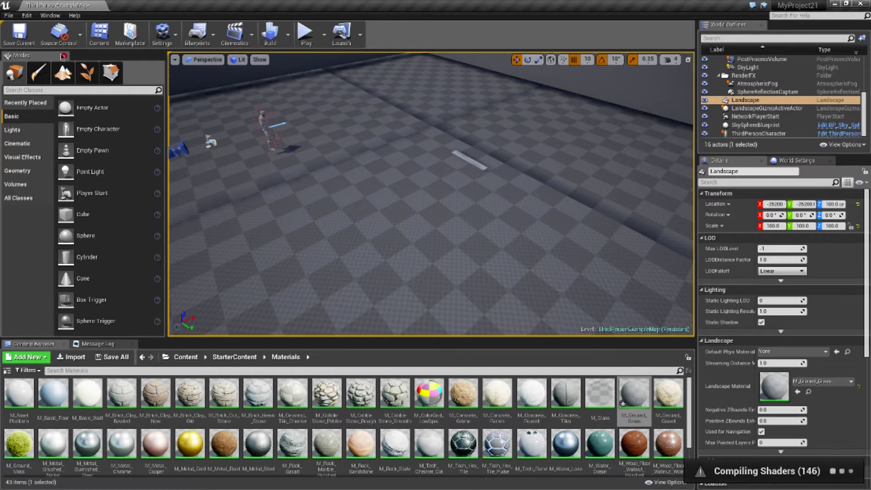
# Step: Activate the landscape sculpting Visibility tool and set its brush size to 20
pyautogui.click(62, 72)
pyautogui.click(59, 145)
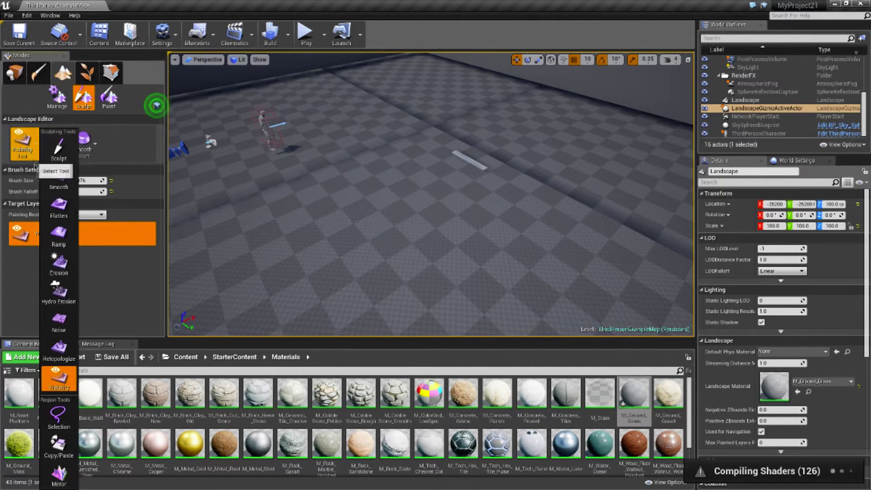
pyautogui.click(50, 376)
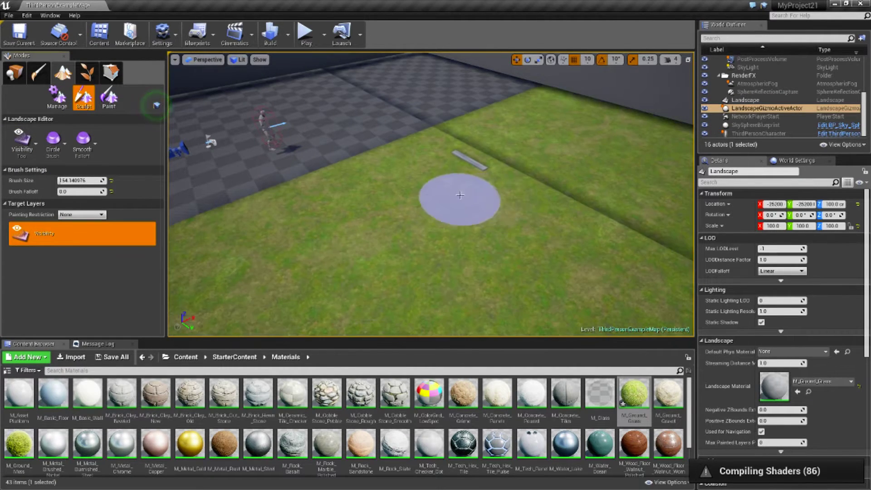
pyautogui.rightClick(419, 200)
pyautogui.click(81, 189)
pyautogui.moveTo(76, 182)
pyautogui.mouseDown()
pyautogui.moveTo(59, 182)
pyautogui.moveTo(71, 181)
pyautogui.mouseUp()
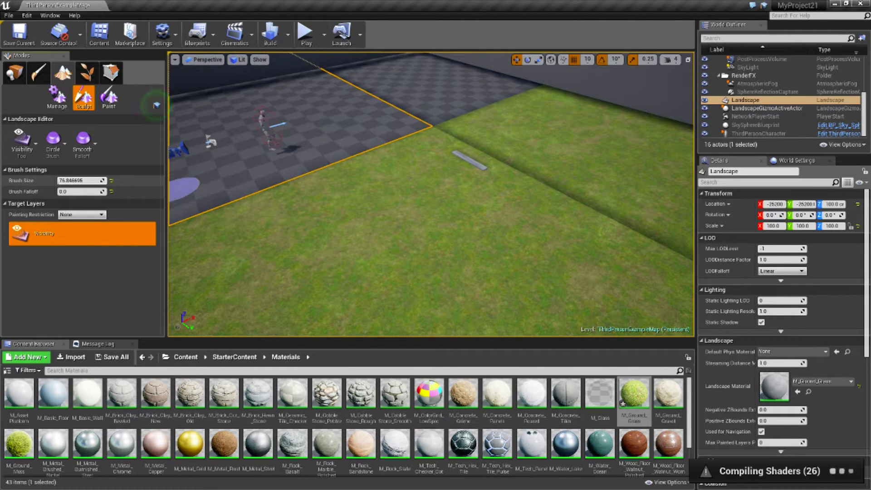
pyautogui.write('20')
pyautogui.press('Return')
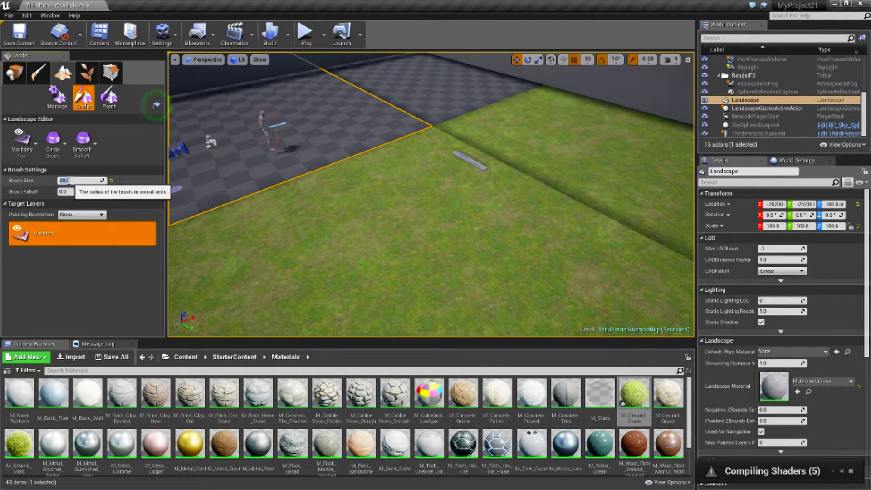
# Step: Paint a hole in the landscape around the top of the buried staircase
pyautogui.moveTo(363, 199)
pyautogui.mouseDown(button='right')
pyautogui.moveTo(404, 168)
pyautogui.moveTo(424, 218)
pyautogui.mouseUp(button='right')
pyautogui.press('w')
pyautogui.press('w')
pyautogui.moveTo(424, 177)
pyautogui.mouseDown(button='right')
pyautogui.moveTo(432, 209)
pyautogui.moveTo(447, 211)
pyautogui.mouseUp(button='right')
pyautogui.press('s')
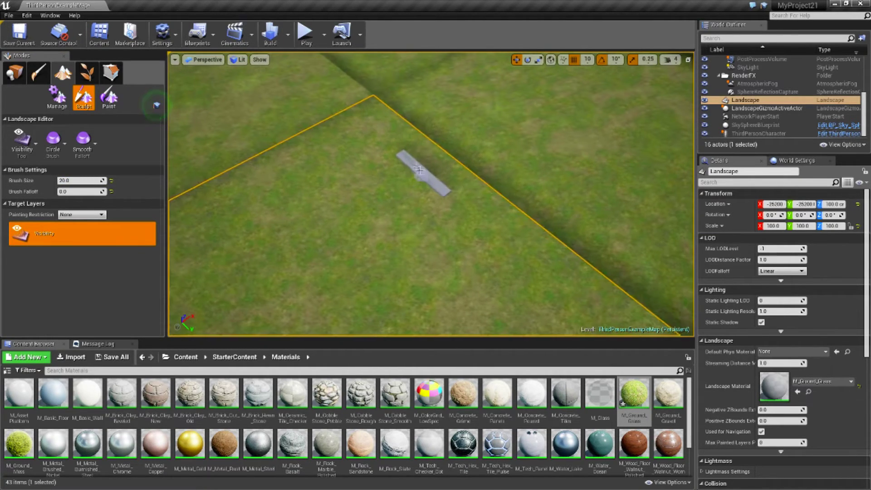
pyautogui.moveTo(391, 166)
pyautogui.mouseDown()
pyautogui.moveTo(364, 186)
pyautogui.moveTo(418, 187)
pyautogui.mouseUp()
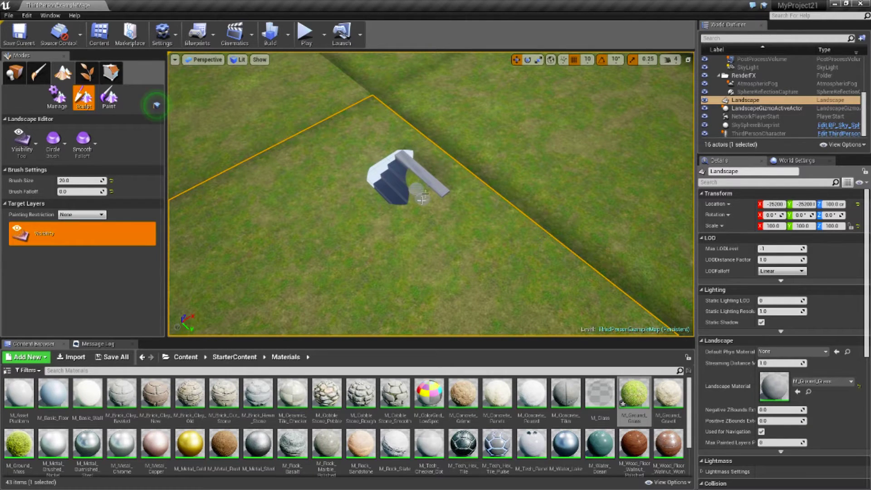
pyautogui.moveTo(430, 194); pyautogui.dragTo(413, 172)
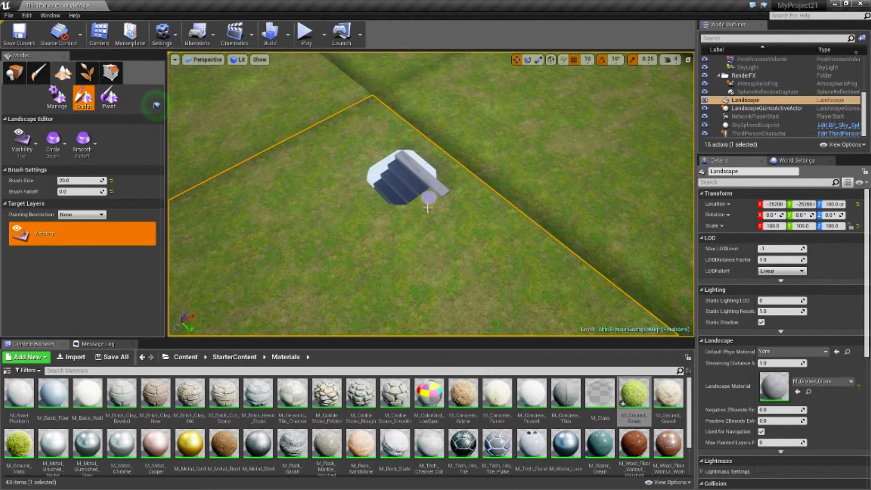
pyautogui.moveTo(460, 208); pyautogui.dragTo(421, 209)
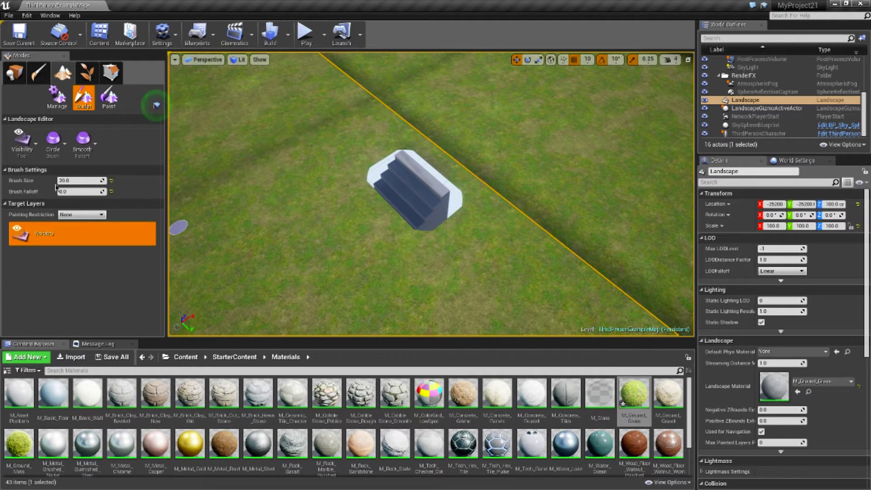
# Step: Increase the brush size to about 45 and extend the landscape hole down along the rest of the staircase
pyautogui.moveTo(72, 180); pyautogui.dragTo(95, 180)
pyautogui.moveTo(353, 197)
pyautogui.mouseDown()
pyautogui.moveTo(418, 206)
pyautogui.moveTo(317, 253)
pyautogui.moveTo(369, 220)
pyautogui.moveTo(347, 261)
pyautogui.moveTo(291, 286)
pyautogui.moveTo(284, 263)
pyautogui.moveTo(365, 184)
pyautogui.mouseUp()
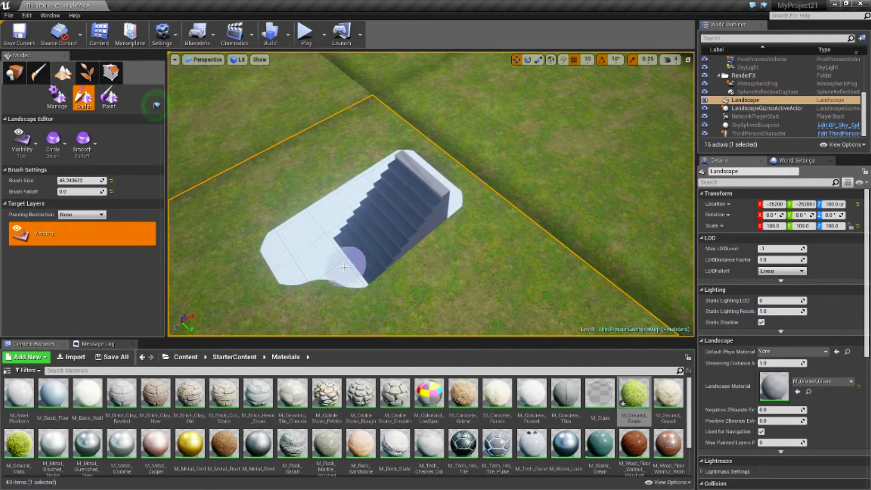
pyautogui.moveTo(349, 265); pyautogui.dragTo(321, 297)
# Step: Widen the landscape hole over the area beyond the foot of the staircase with further visibility strokes
pyautogui.moveTo(322, 297); pyautogui.dragTo(186, 290, button='right')
pyautogui.moveTo(422, 223)
pyautogui.mouseDown(button='right')
pyautogui.moveTo(336, 227)
pyautogui.moveTo(309, 209)
pyautogui.moveTo(322, 209)
pyautogui.mouseUp(button='right')
pyautogui.moveTo(505, 222)
pyautogui.mouseDown()
pyautogui.moveTo(490, 254)
pyautogui.moveTo(480, 187)
pyautogui.moveTo(490, 266)
pyautogui.moveTo(397, 134)
pyautogui.moveTo(318, 173)
pyautogui.moveTo(291, 114)
pyautogui.moveTo(391, 136)
pyautogui.moveTo(458, 136)
pyautogui.moveTo(472, 118)
pyautogui.mouseUp()
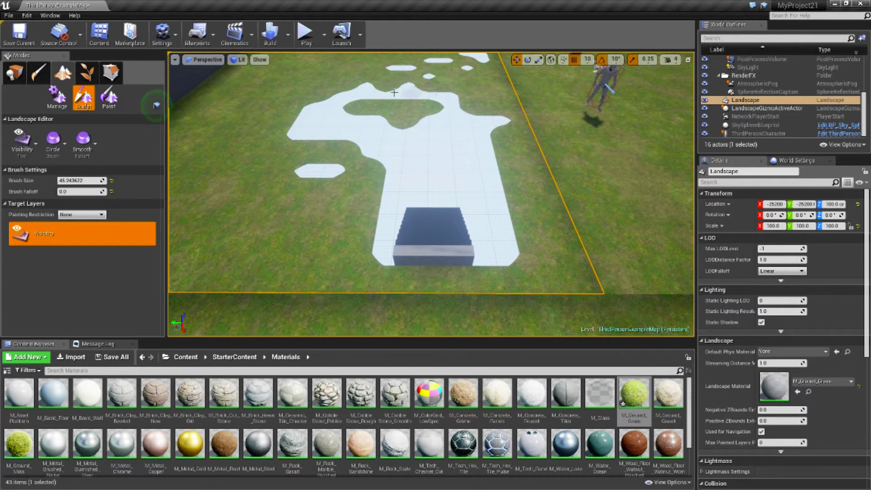
pyautogui.moveTo(394, 93)
pyautogui.mouseDown()
pyautogui.moveTo(436, 68)
pyautogui.moveTo(466, 63)
pyautogui.mouseUp()
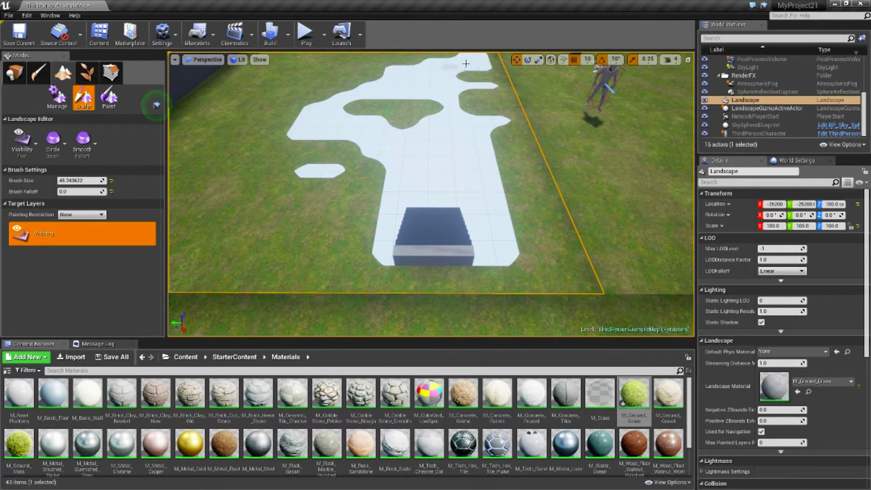
pyautogui.moveTo(425, 93); pyautogui.dragTo(424, 68, button='right')
pyautogui.moveTo(370, 120); pyautogui.dragTo(271, 98)
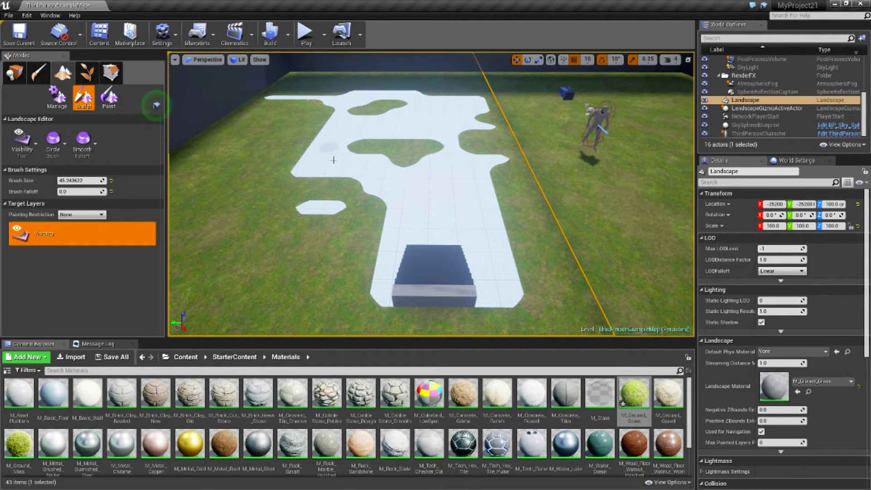
pyautogui.moveTo(333, 160)
pyautogui.mouseDown()
pyautogui.moveTo(331, 204)
pyautogui.moveTo(309, 193)
pyautogui.mouseUp()
pyautogui.moveTo(466, 142); pyautogui.dragTo(473, 143)
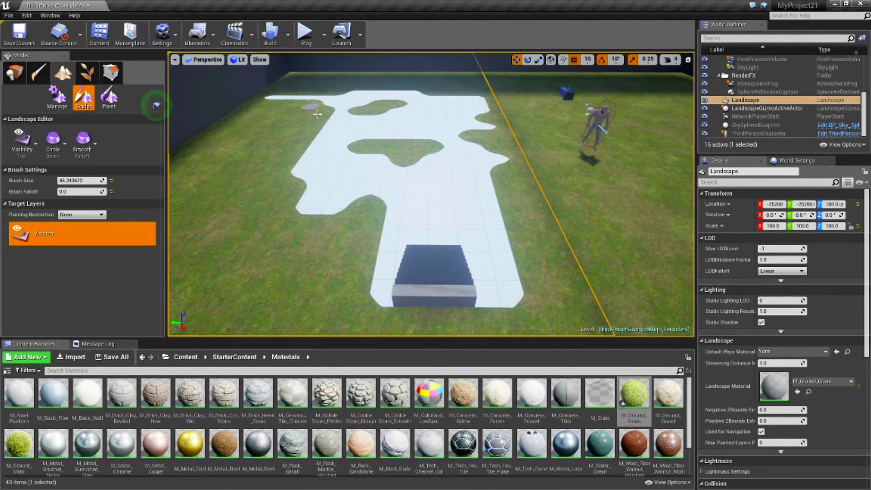
pyautogui.moveTo(296, 109); pyautogui.dragTo(279, 109)
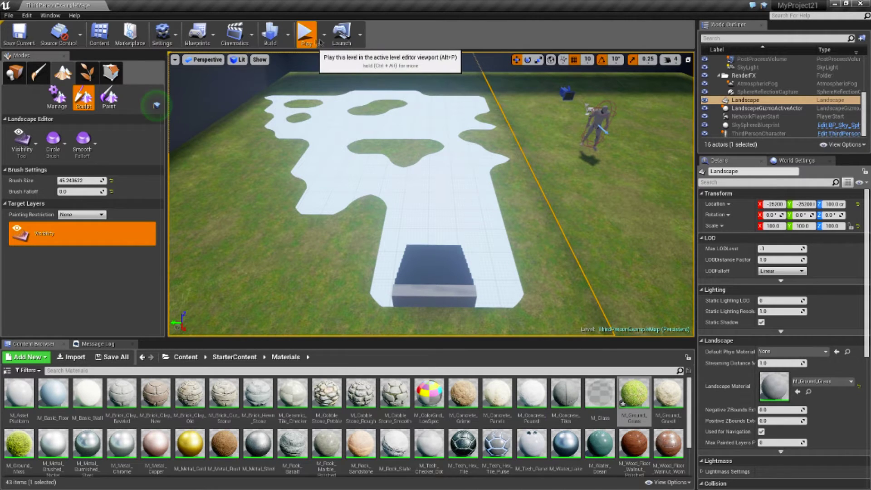
# Step: Play-test the level by walking the character to the staircase and through the landscape hole, and end the session
pyautogui.click(305, 33)
pyautogui.click(455, 142)
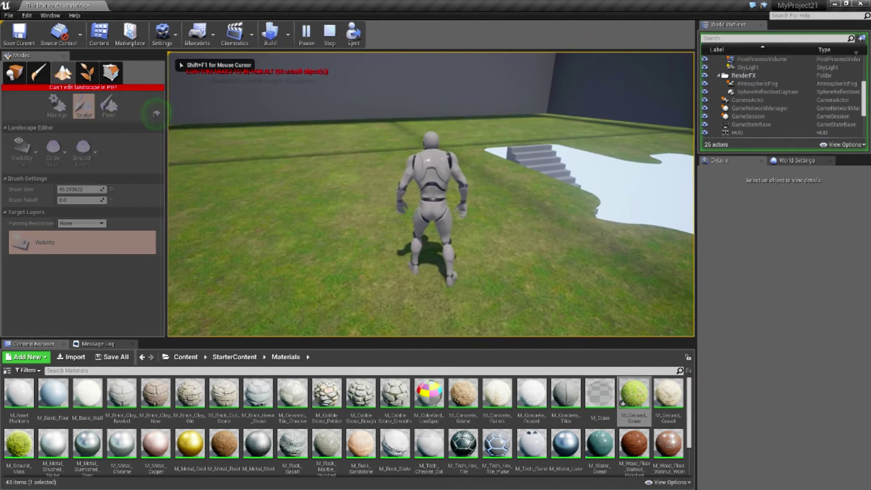
pyautogui.press('w')
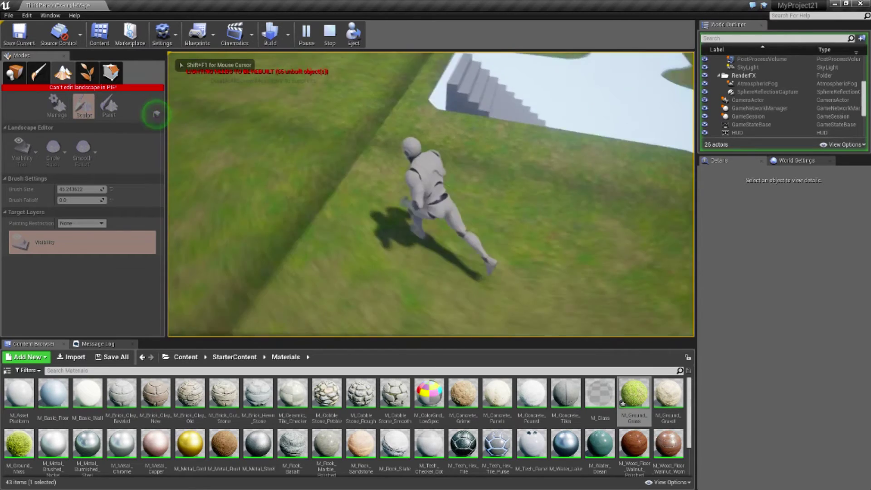
pyautogui.press('w')
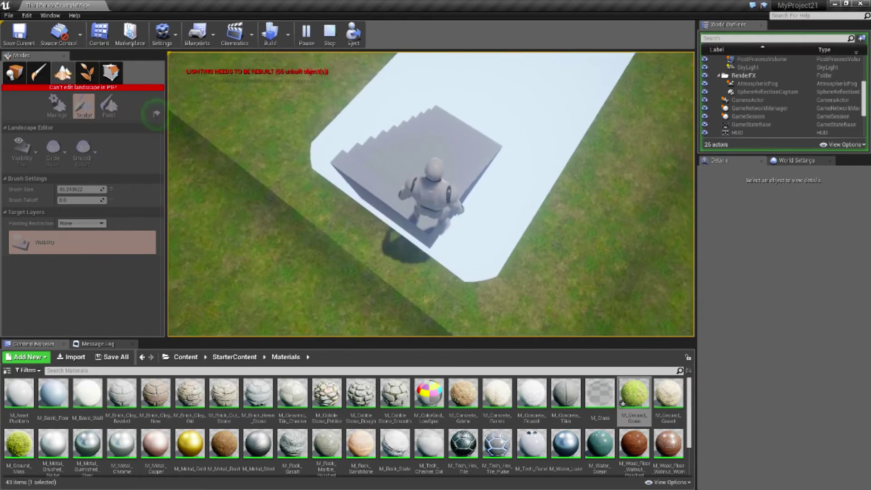
pyautogui.press('w')
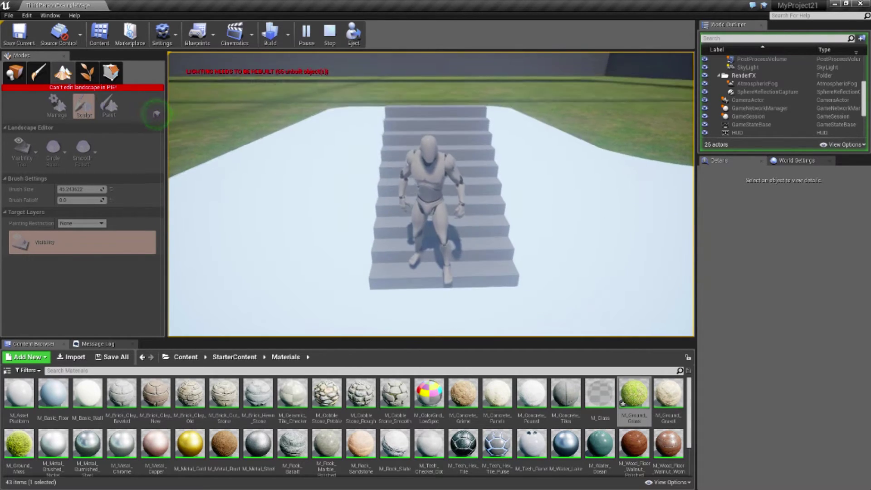
pyautogui.press('Escape')
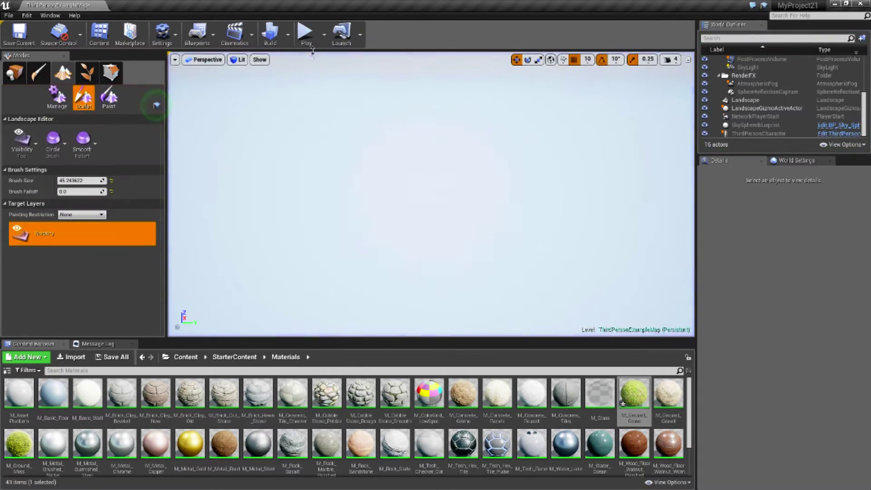
# Step: Play-test the level several times, running the character around the staircase and over the landscape hole, and end each session
pyautogui.click(305, 35)
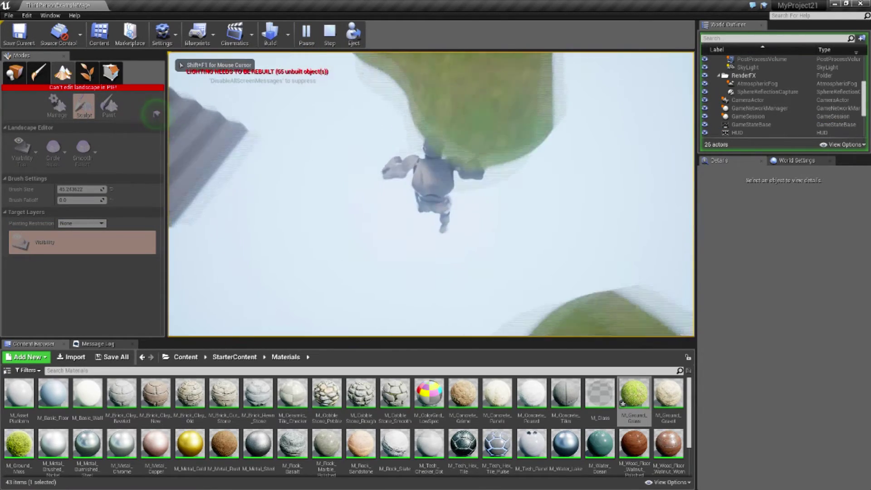
pyautogui.press('Escape')
pyautogui.click(307, 36)
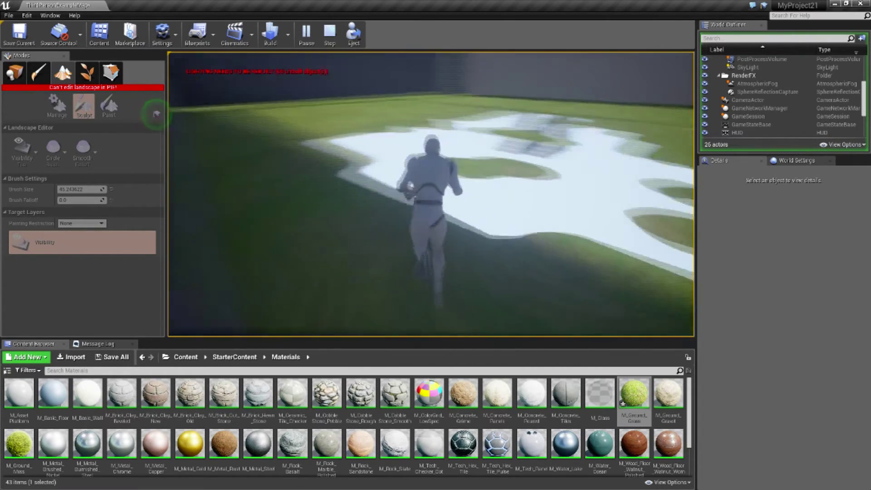
pyautogui.press('Escape')
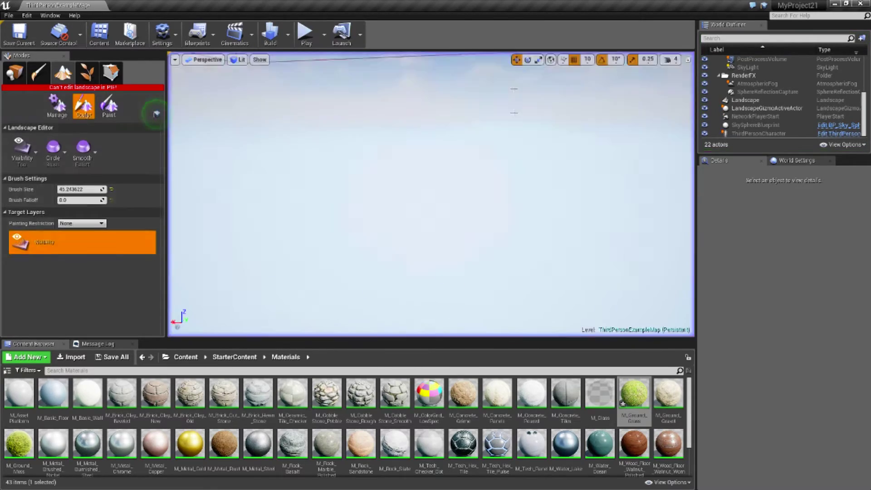
pyautogui.click(306, 35)
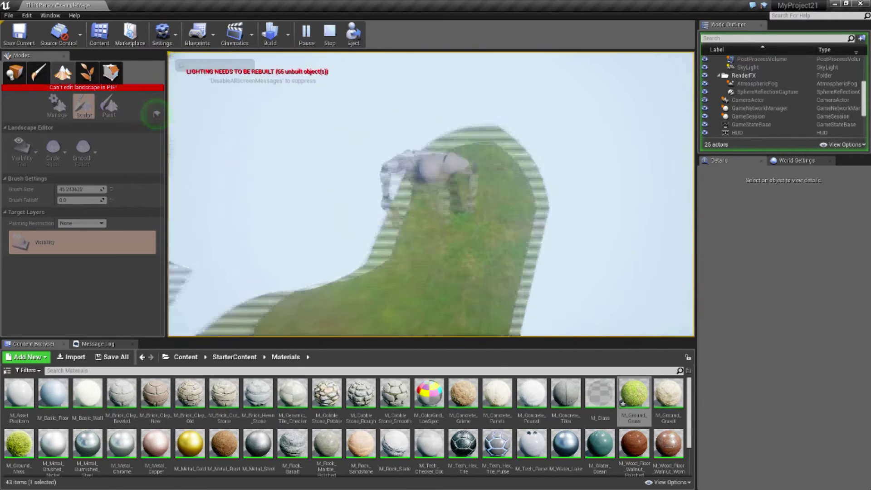
pyautogui.click(157, 113)
pyautogui.click(329, 32)
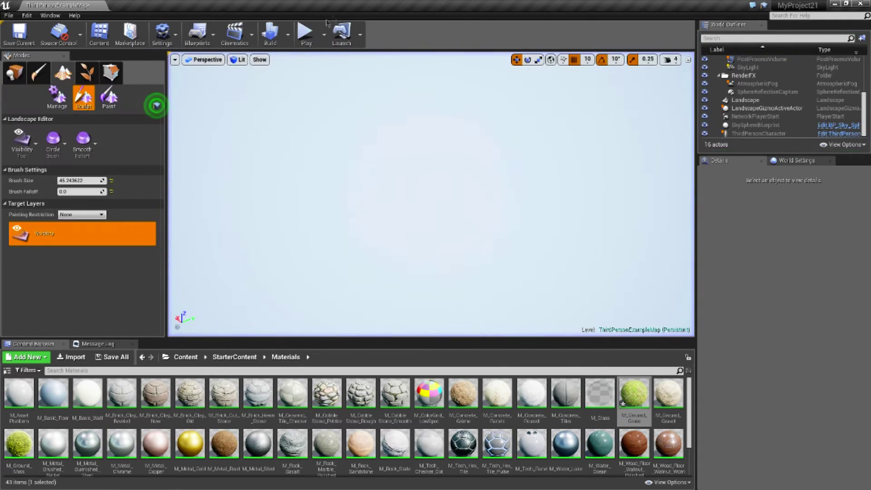
pyautogui.click(304, 36)
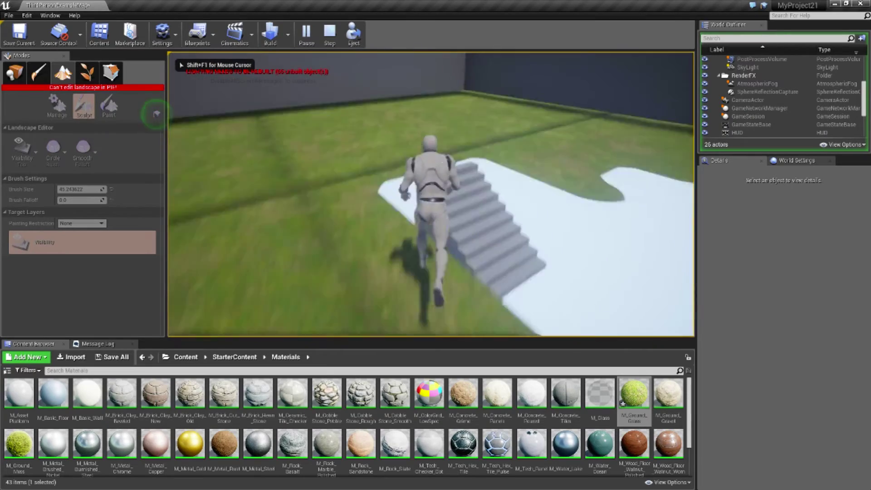
pyautogui.press('w')
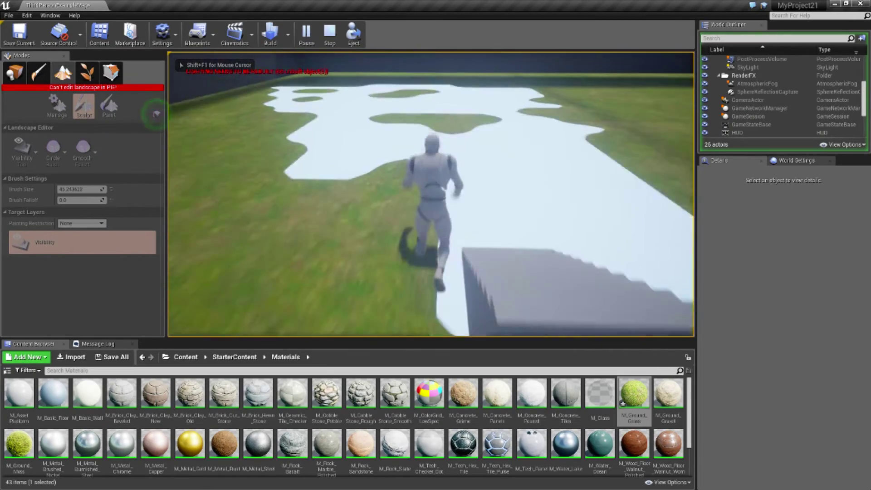
pyautogui.press('Escape')
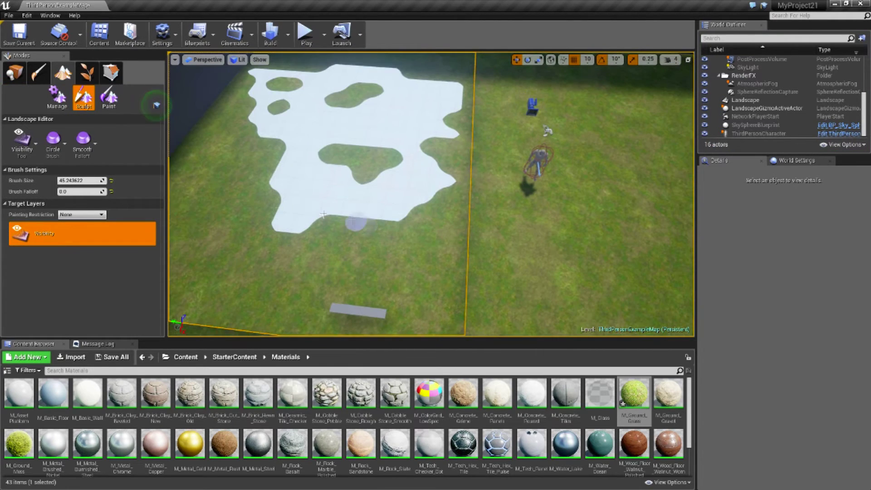
# Step: Increase the brush size to about 226 and fill the hole back in, restoring the landscape over the buried staircase
pyautogui.click(157, 106)
pyautogui.moveTo(62, 180); pyautogui.dragTo(61, 180)
pyautogui.moveTo(431, 195); pyautogui.dragTo(467, 134, button='right')
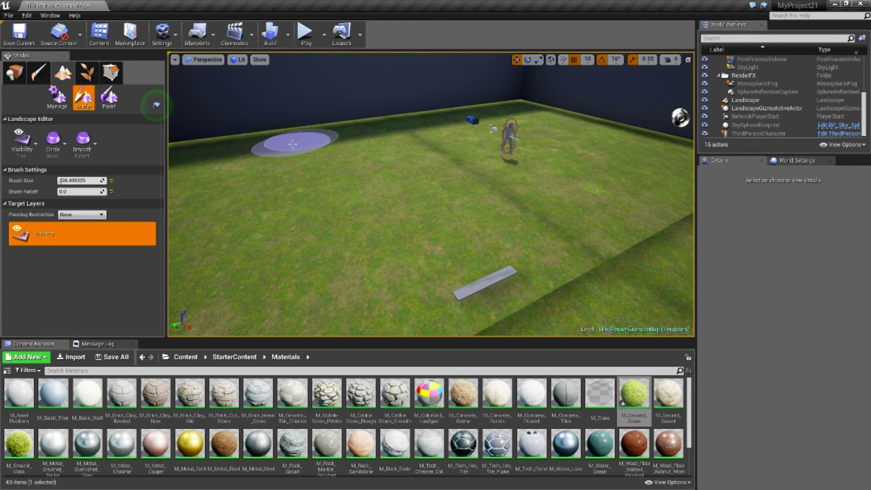
pyautogui.moveTo(301, 178); pyautogui.dragTo(312, 185, button='right')
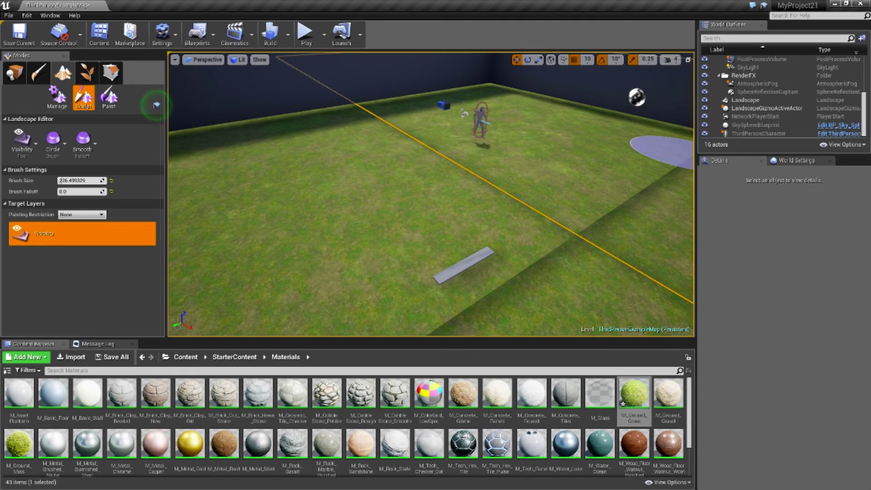